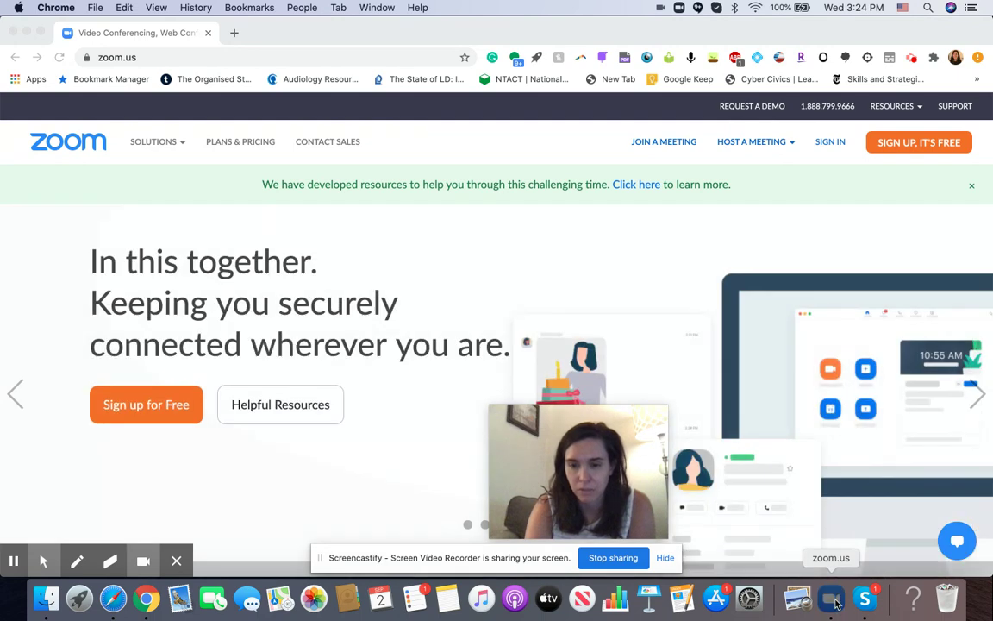
# View the upcoming meetings in the Zoom desktop app and close its window.
pyautogui.click(831, 599)
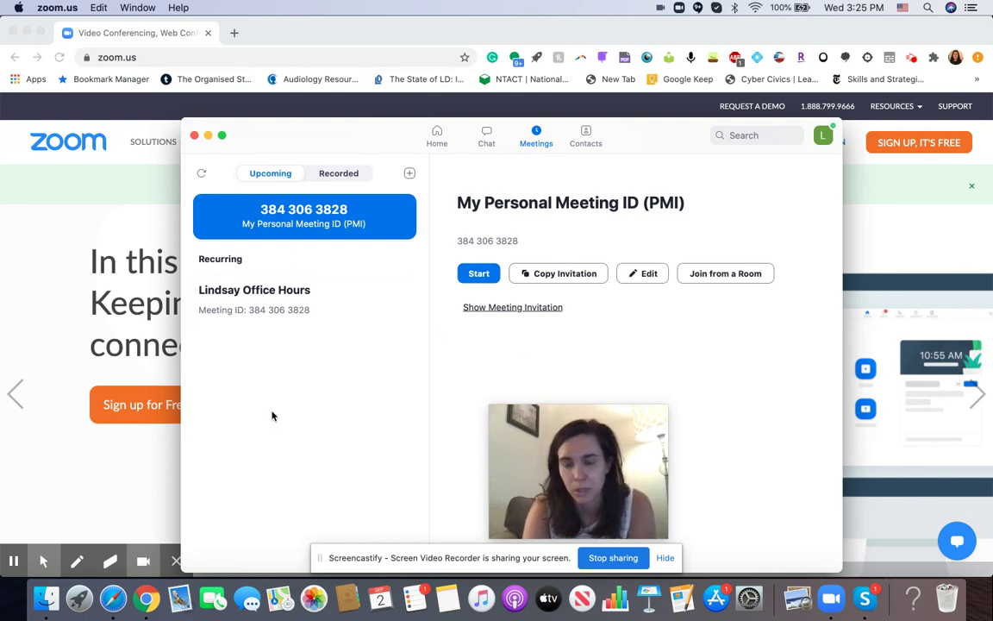
pyautogui.click(194, 136)
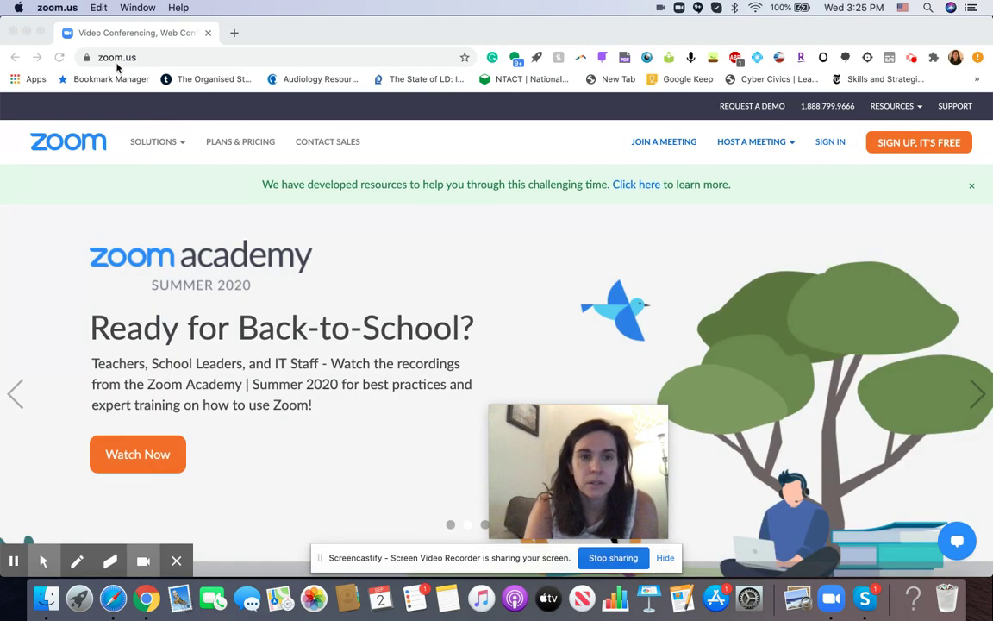
# Sign in to the Zoom website with the school Google account and dismiss both notices on the Meetings page.
pyautogui.click(834, 145)
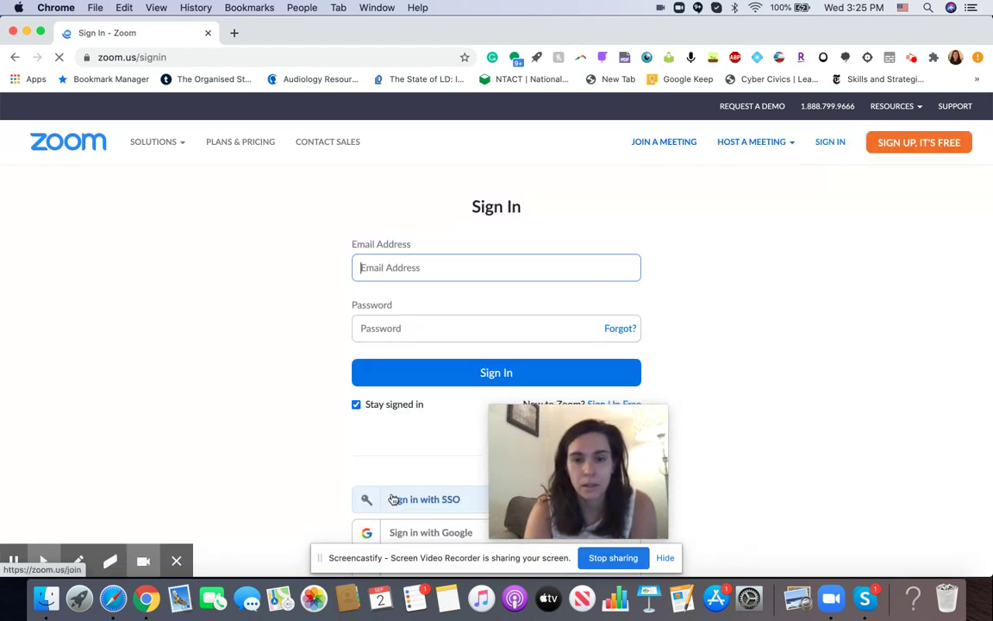
pyautogui.click(415, 532)
pyautogui.moveTo(638, 498); pyautogui.dragTo(895, 490)
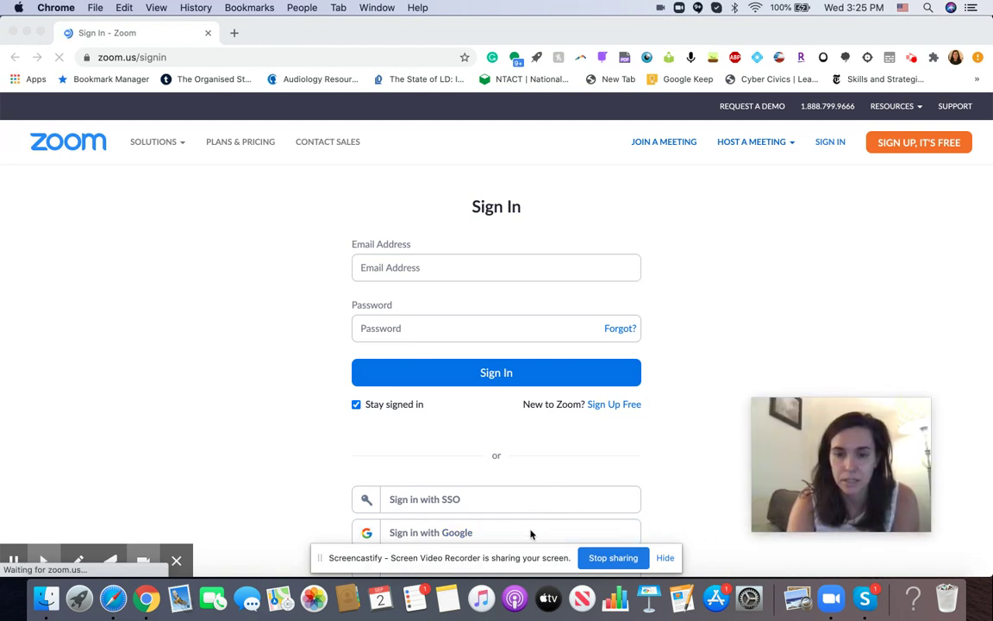
pyautogui.scroll(-3, 432, 422)
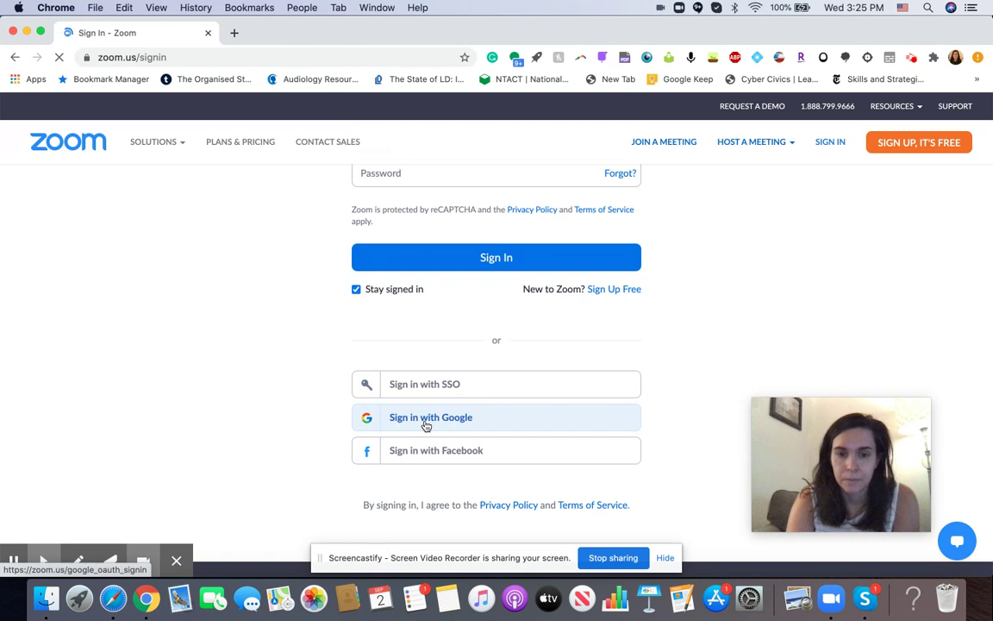
pyautogui.click(425, 426)
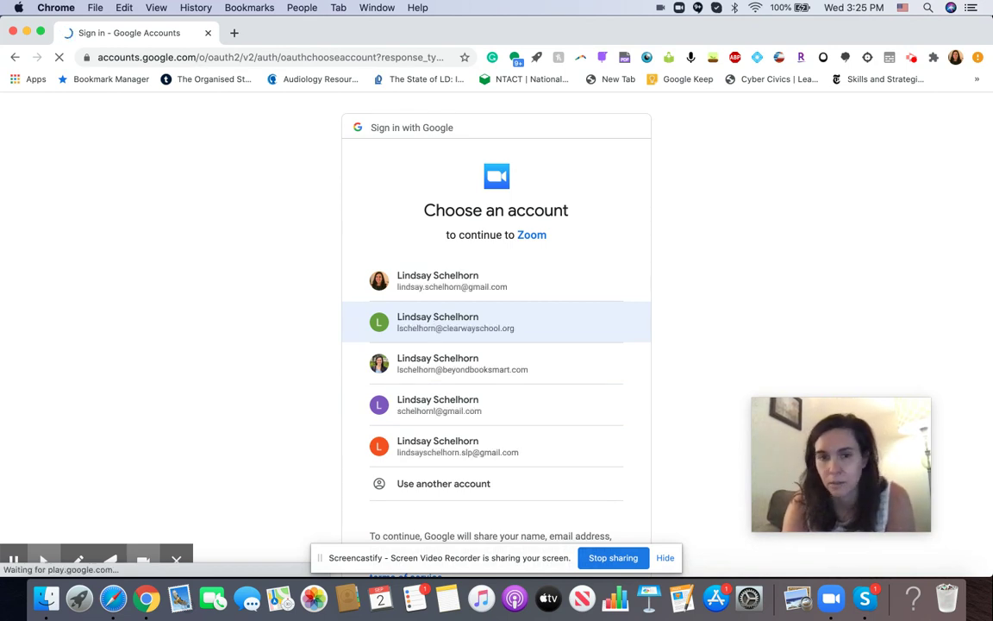
pyautogui.click(430, 333)
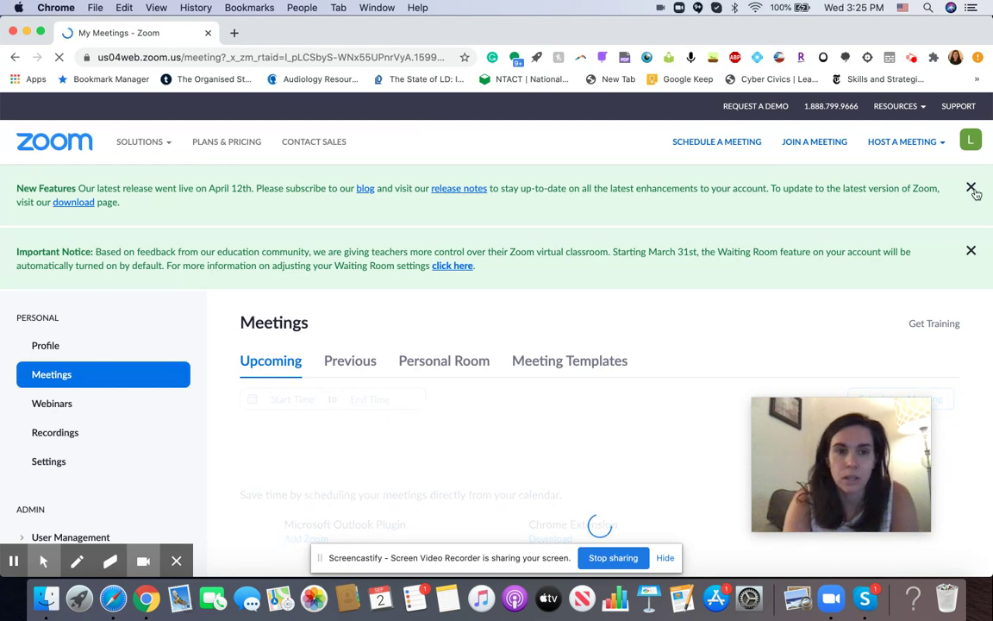
pyautogui.click(971, 189)
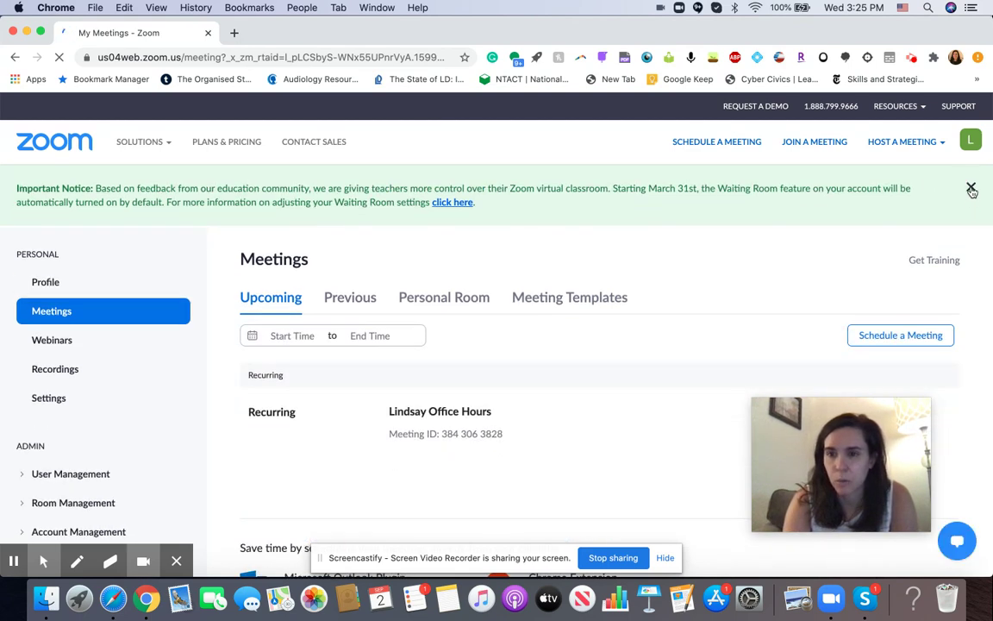
pyautogui.click(971, 189)
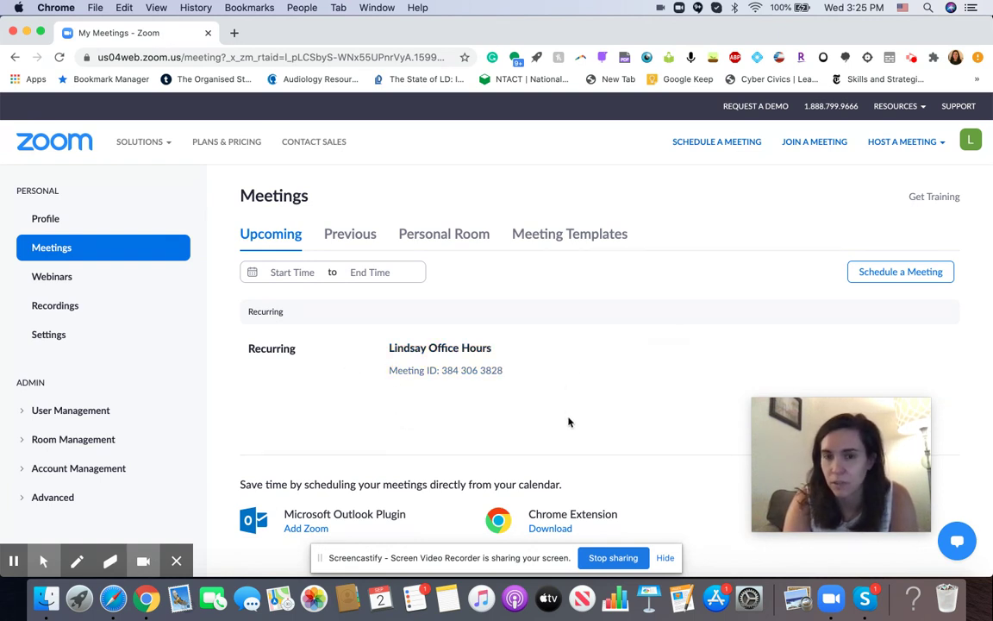
# Look over the Personal Room meeting details and return to the upcoming meetings list.
pyautogui.click(462, 242)
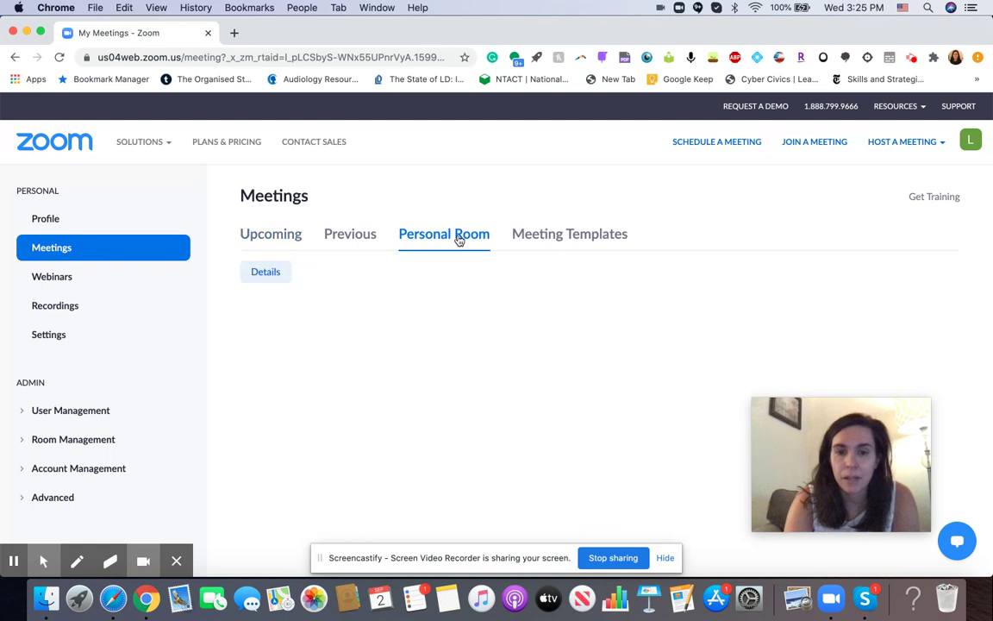
pyautogui.scroll(-1, 333, 314)
pyautogui.scroll(1, 333, 314)
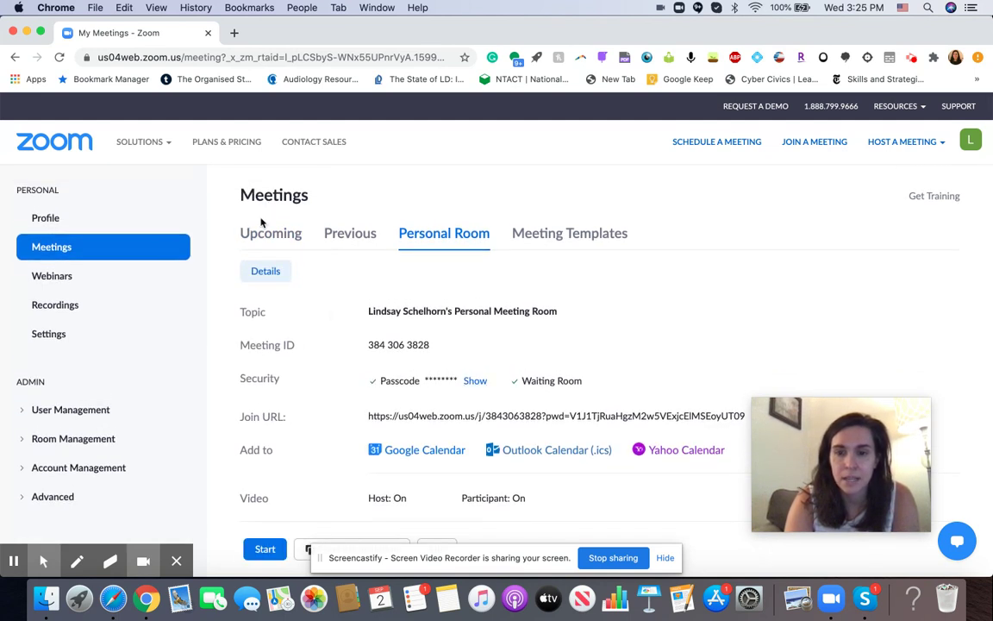
pyautogui.click(231, 222)
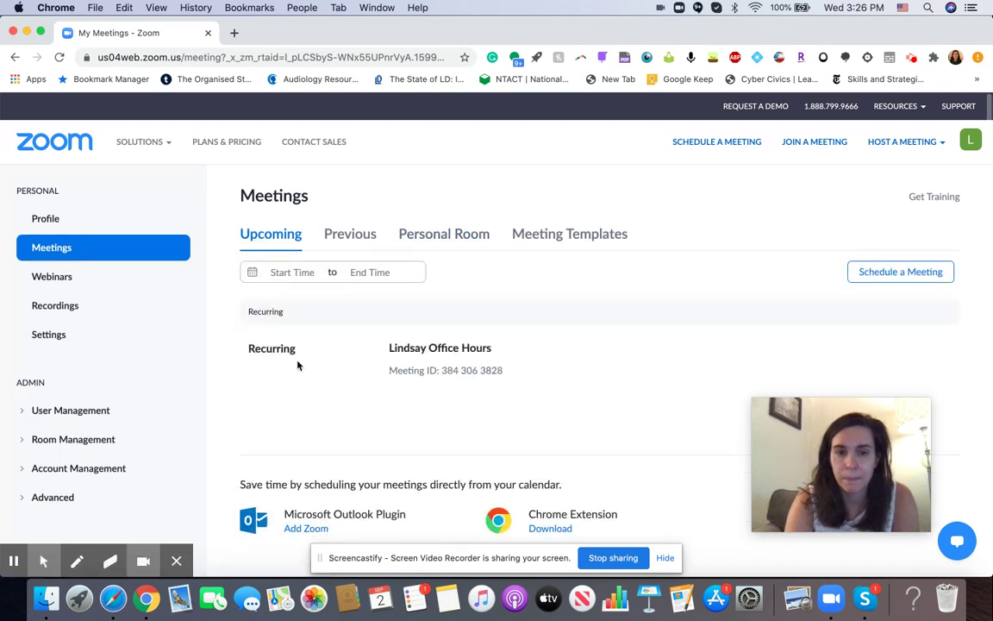
pyautogui.moveTo(348, 364)
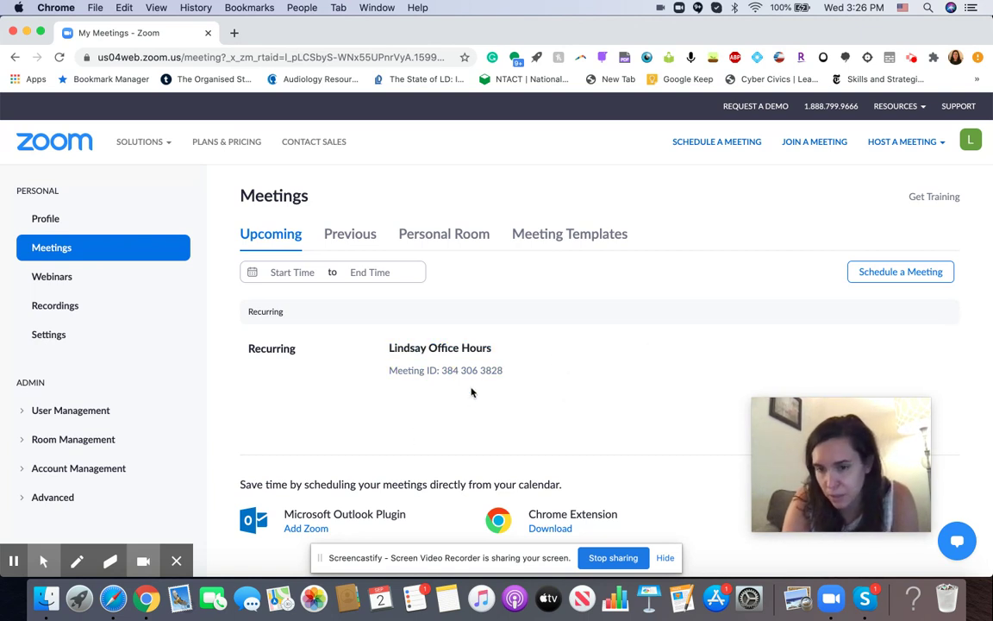
# Add the personal meeting room to Google Calendar, authorising Zoom with the school Google account.
pyautogui.click(465, 243)
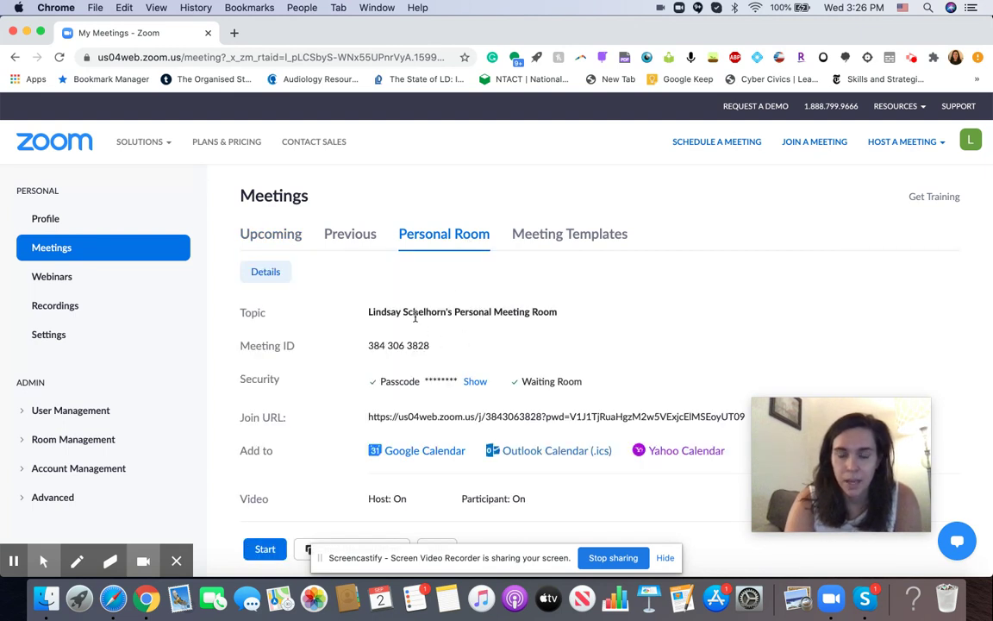
pyautogui.scroll(-1, 412, 273)
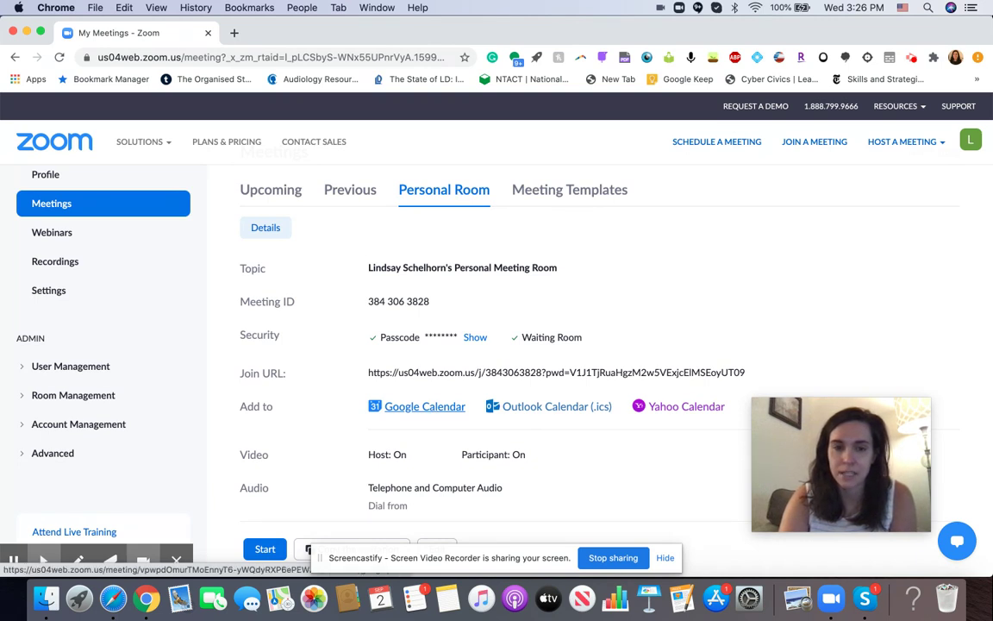
pyautogui.click(435, 408)
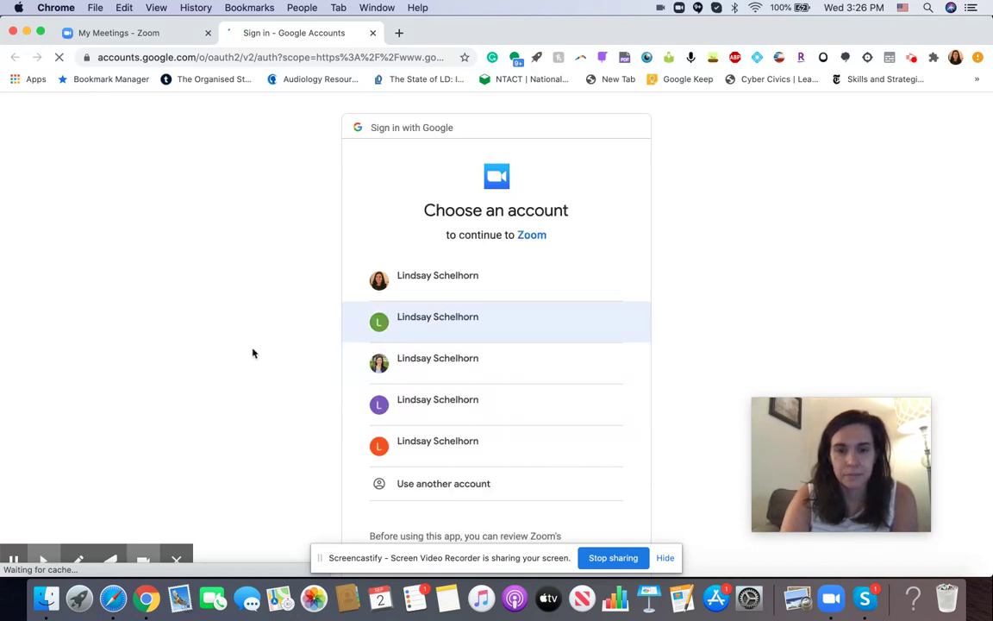
pyautogui.scroll(-2, 252, 353)
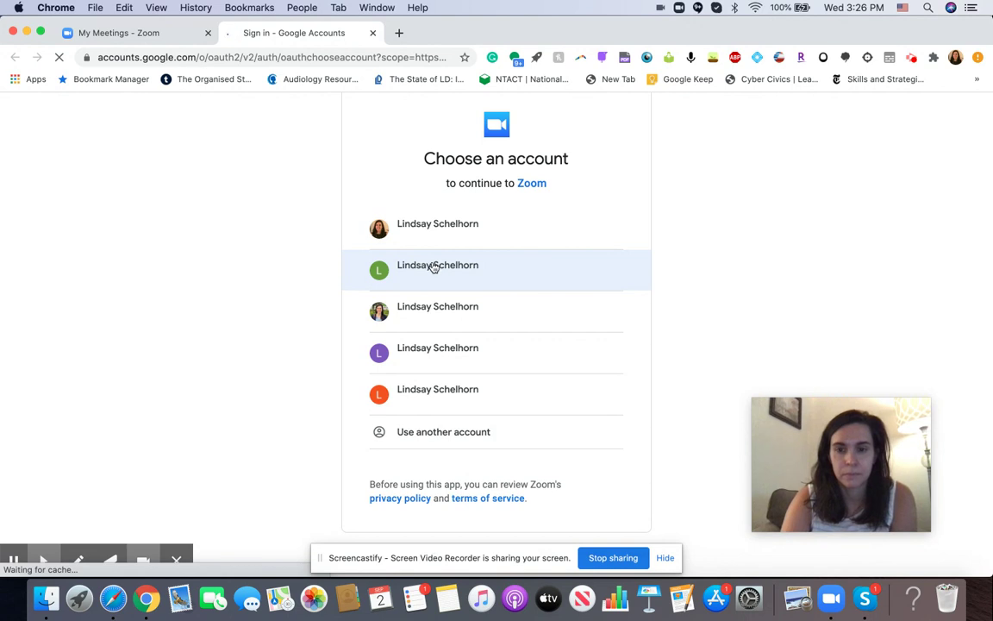
pyautogui.scroll(2, 433, 268)
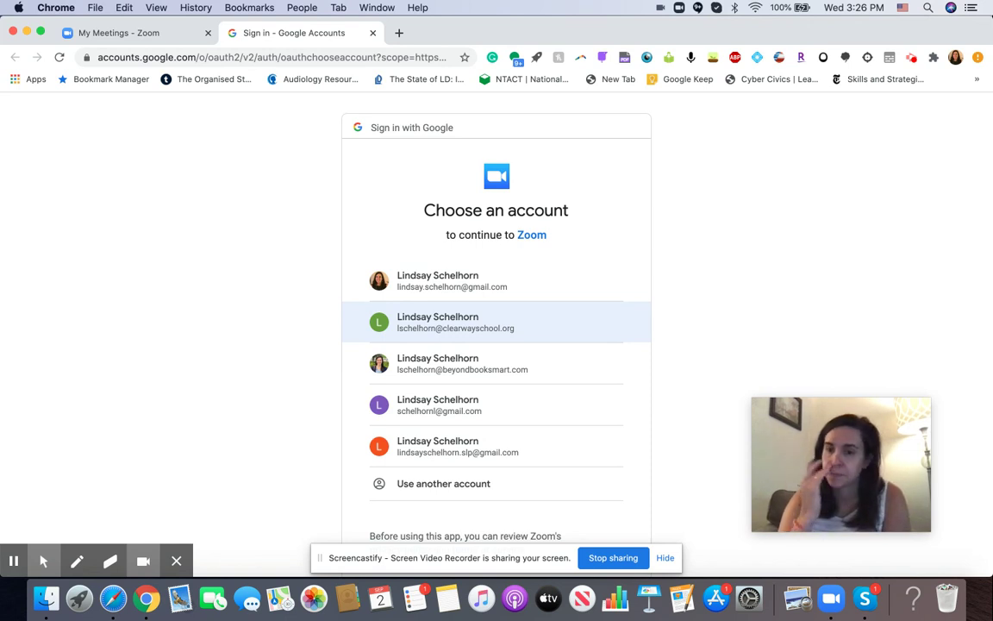
pyautogui.click(479, 323)
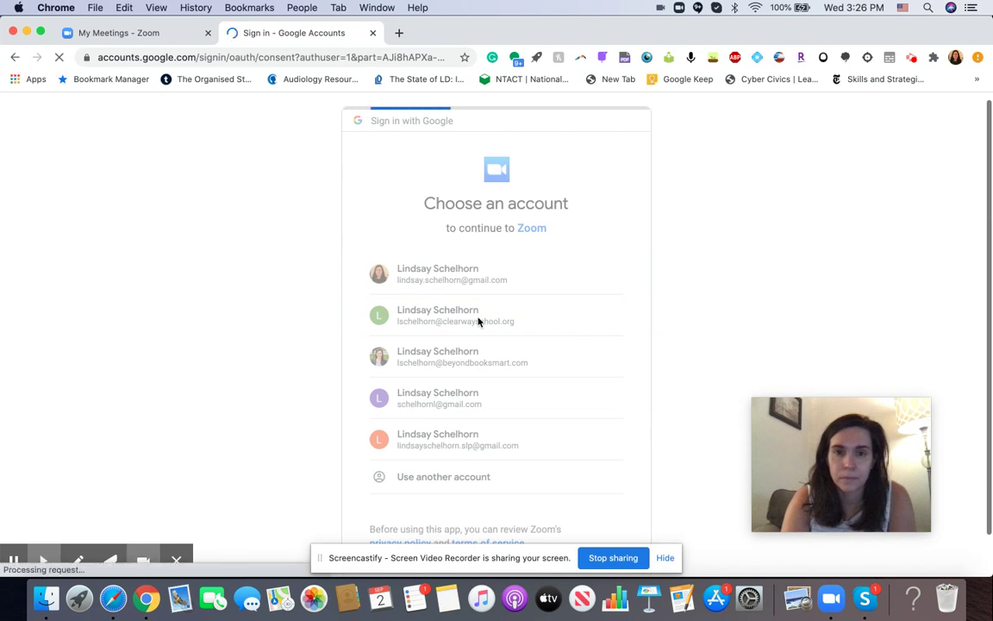
pyautogui.click(603, 480)
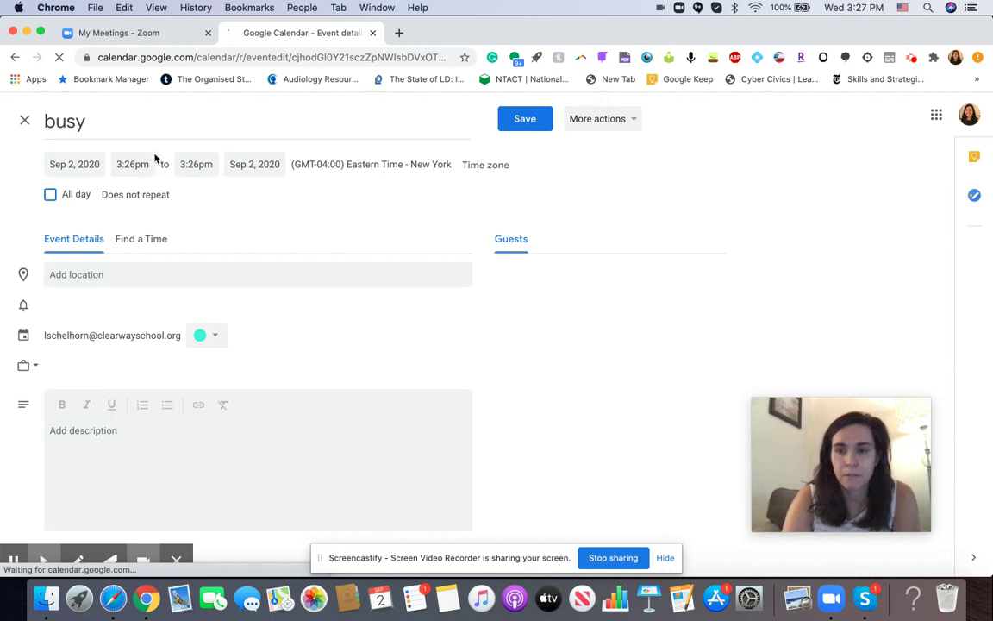
pyautogui.click(125, 164)
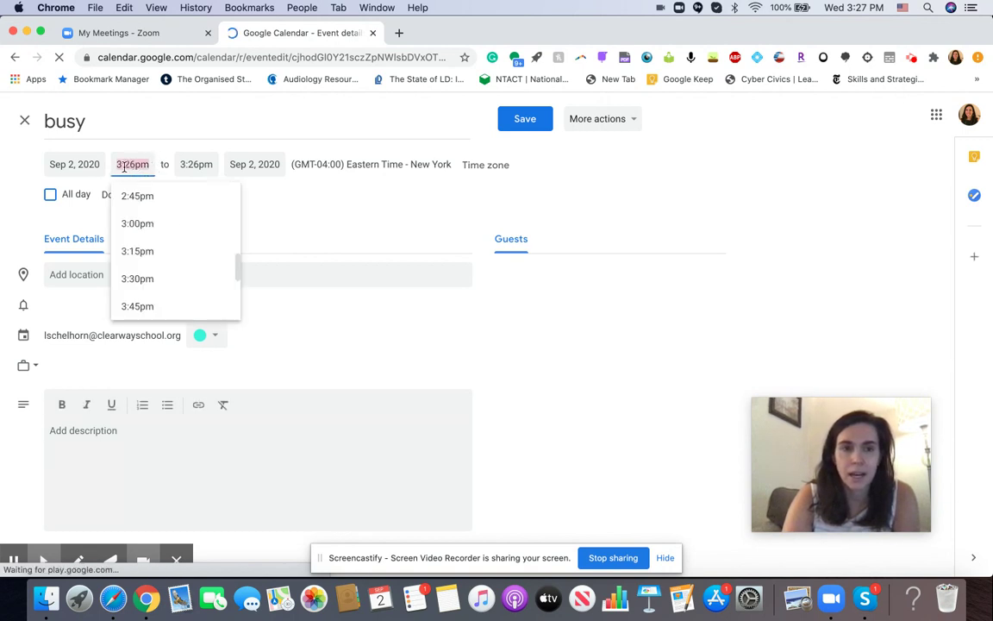
pyautogui.click(126, 168)
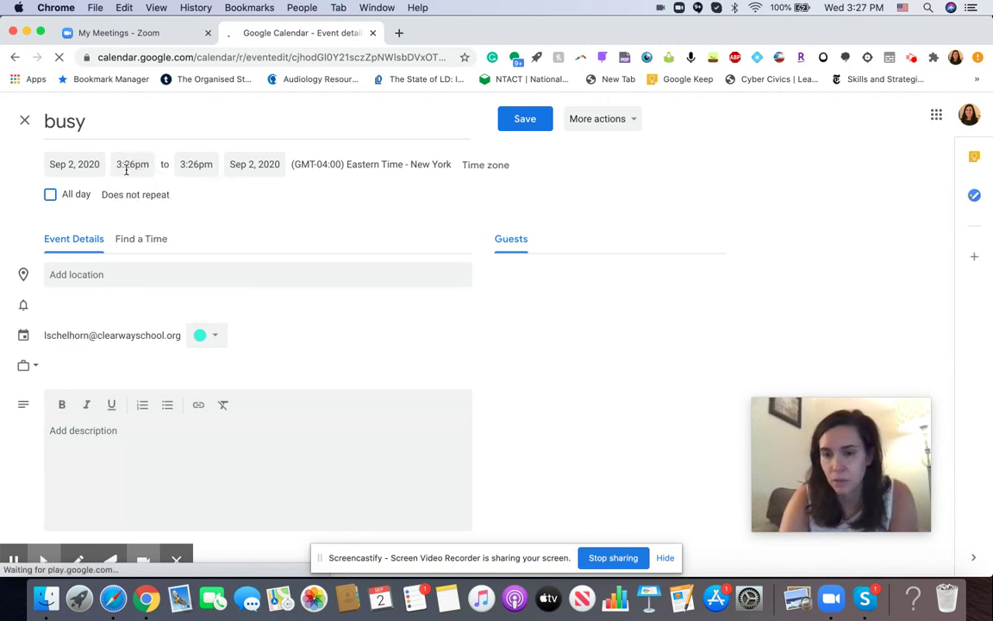
pyautogui.click(127, 166)
pyautogui.click(194, 168)
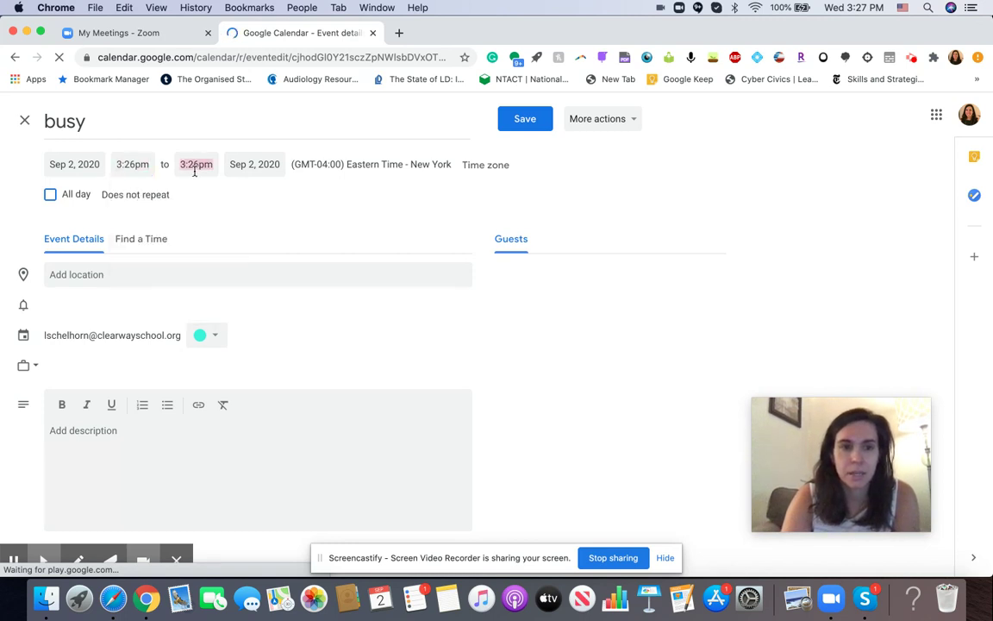
# Retitle the calendar event with the host's first name followed by "Office Hours".
pyautogui.moveTo(86, 128); pyautogui.dragTo(17, 129)
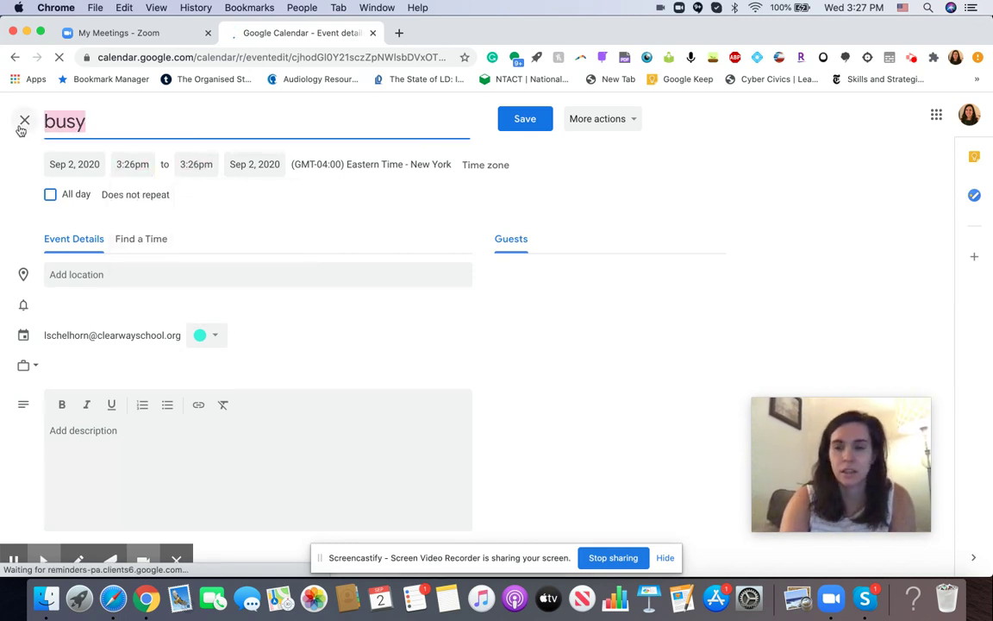
pyautogui.write('Kindsay')
pyautogui.press('BackSpace')
pyautogui.press('BackSpace')
pyautogui.press('BackSpace')
pyautogui.press('BackSpace')
pyautogui.press('BackSpace')
pyautogui.press('BackSpace')
pyautogui.press('BackSpace')
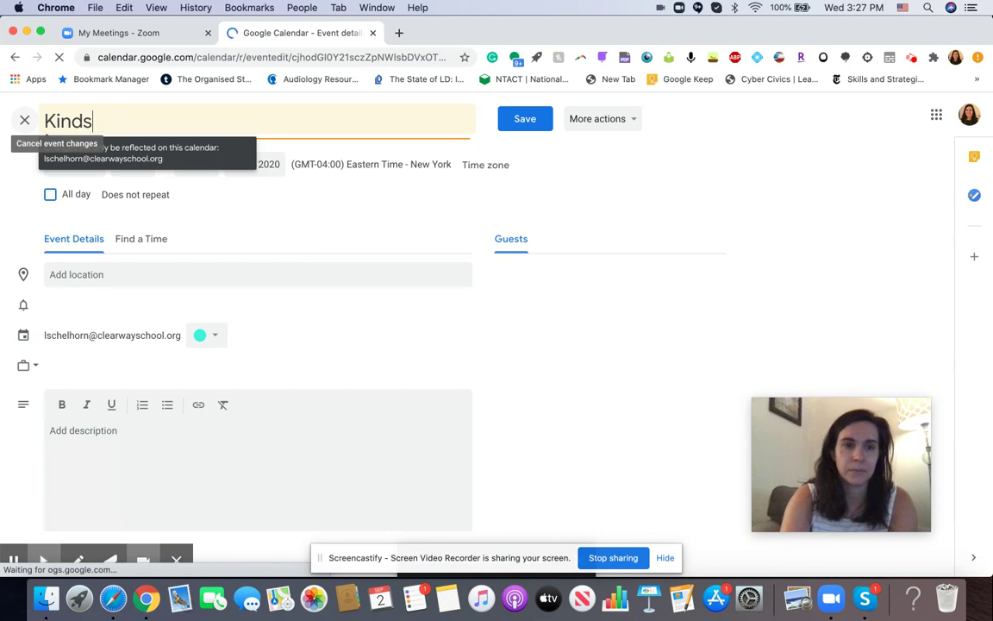
pyautogui.write('Linds')
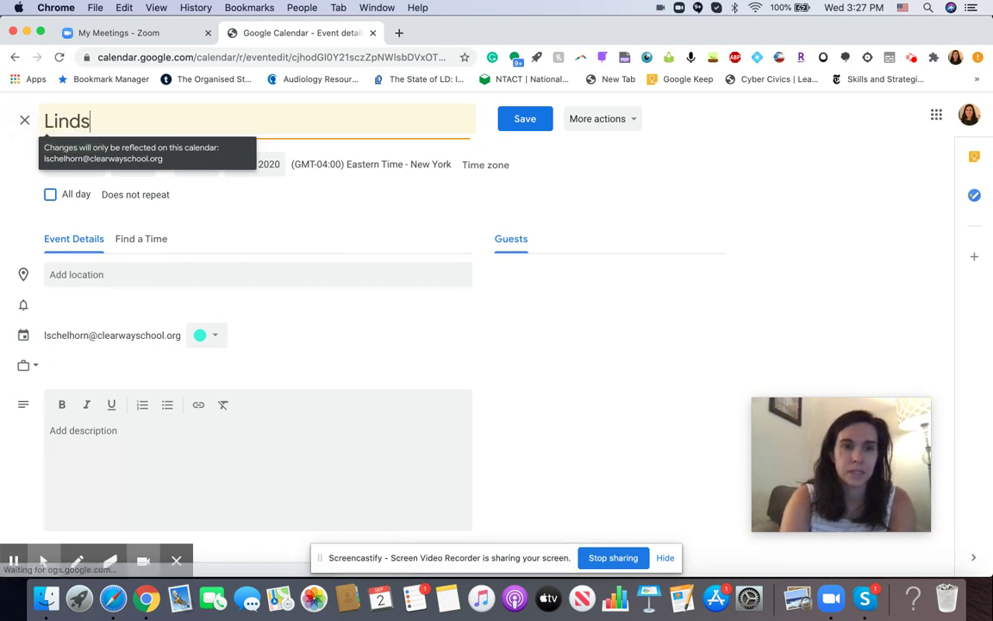
pyautogui.write('ay Office Hours')
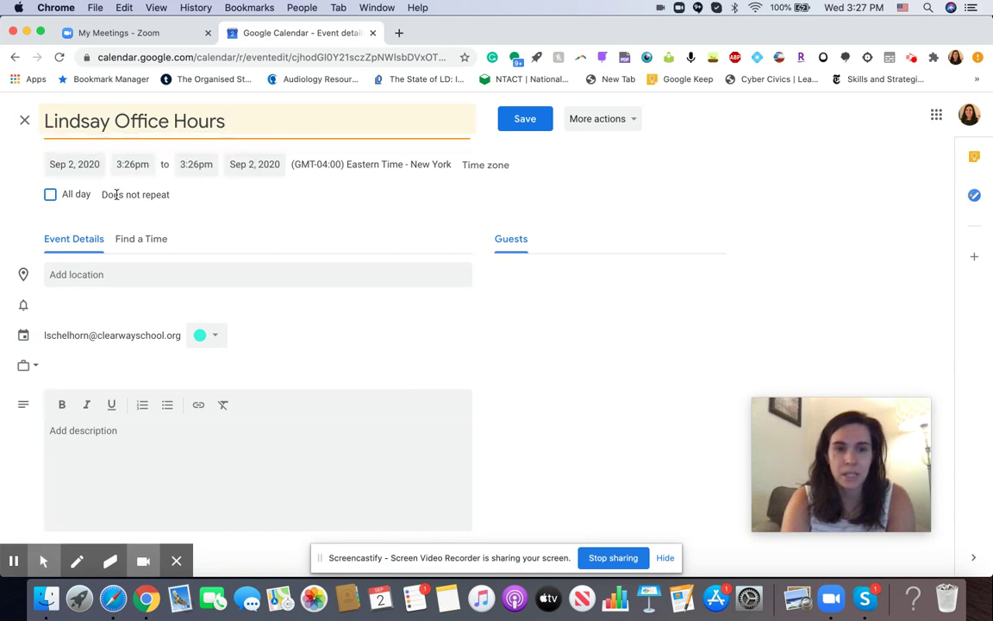
pyautogui.click(190, 164)
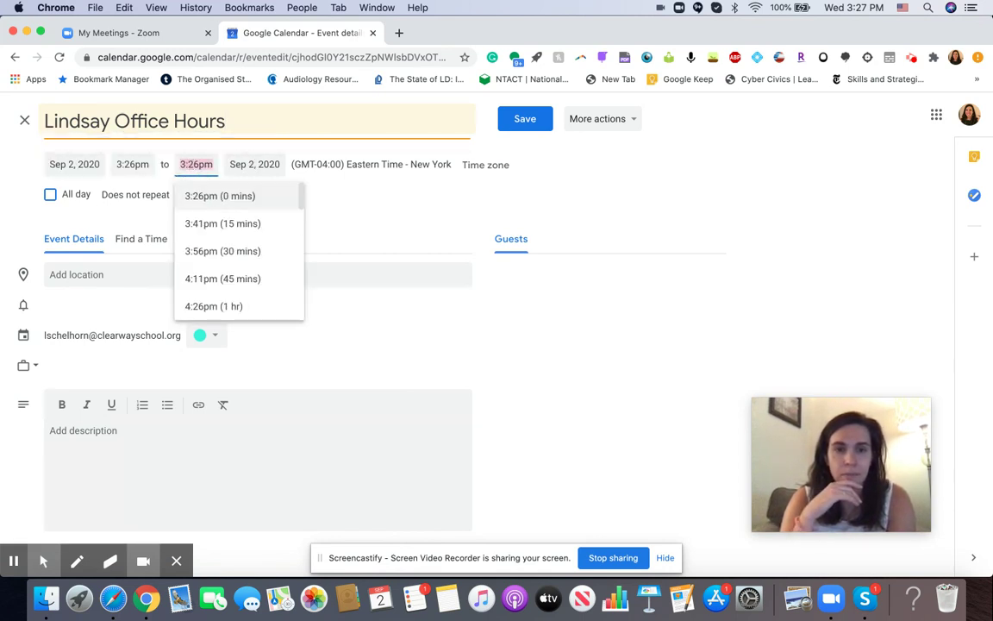
pyautogui.click(353, 239)
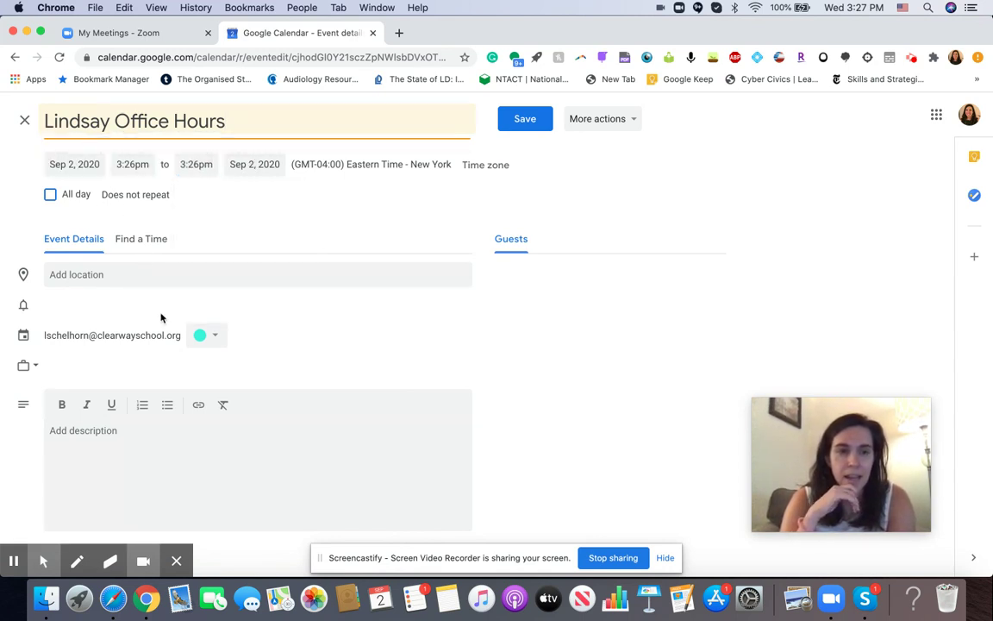
# Copy the join URL from the Zoom personal room details and paste it as the calendar event's location.
pyautogui.click(76, 269)
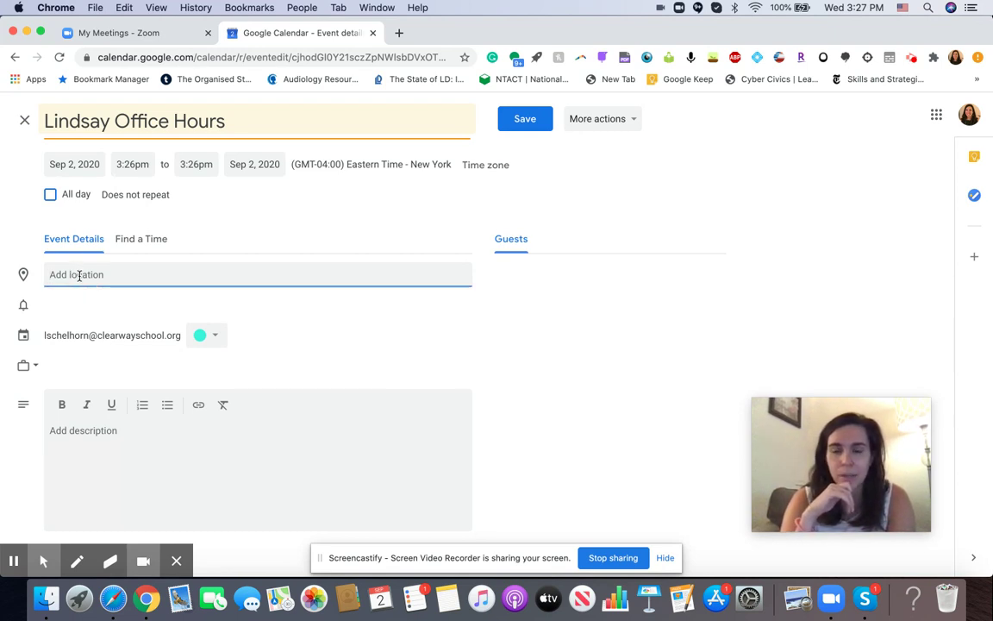
pyautogui.click(111, 32)
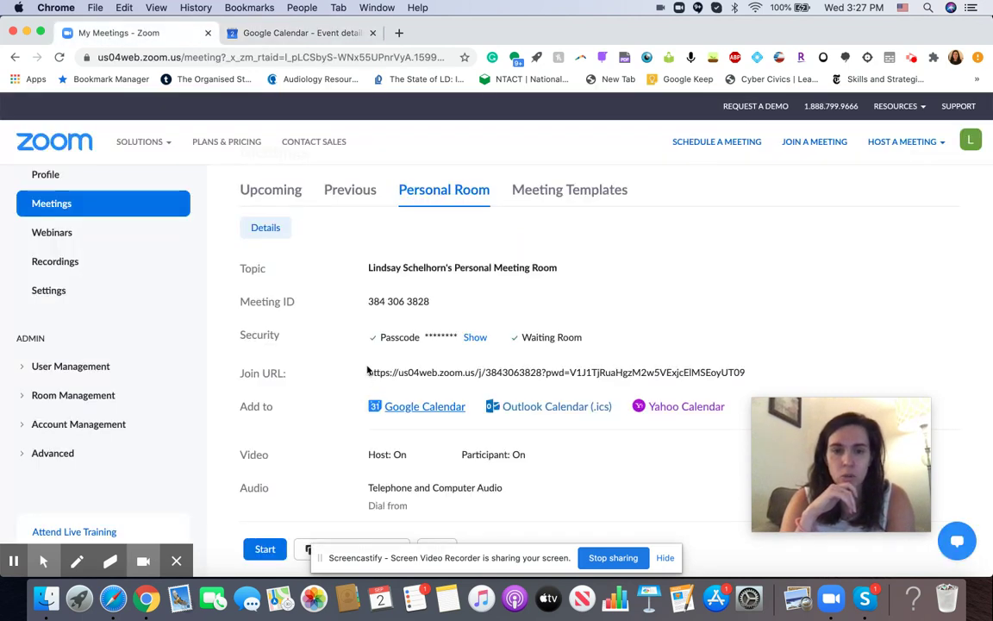
pyautogui.moveTo(369, 372); pyautogui.dragTo(761, 379)
pyautogui.press('super+c')
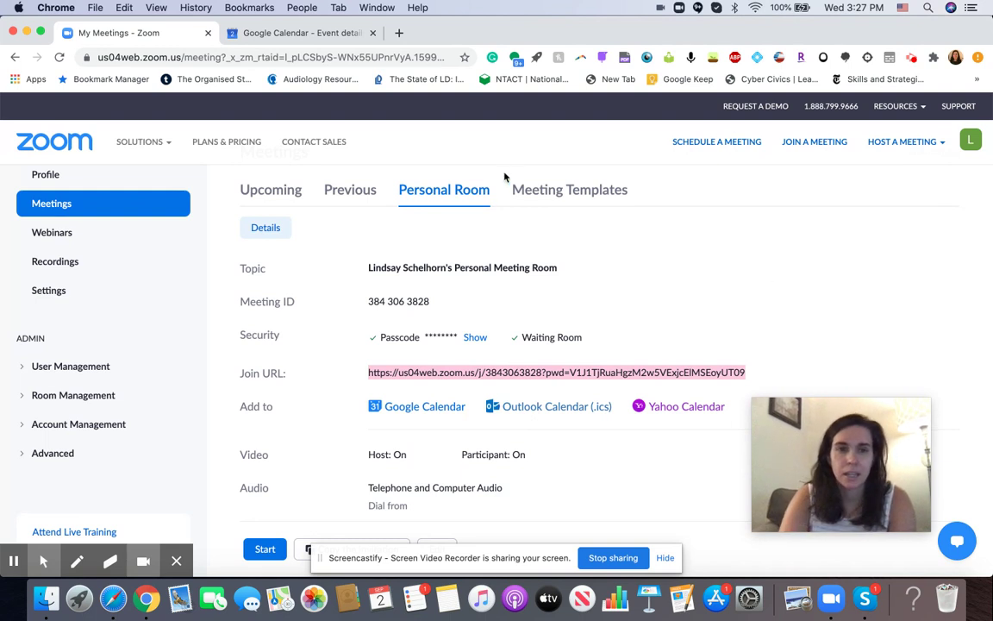
pyautogui.click(250, 32)
pyautogui.click(55, 236)
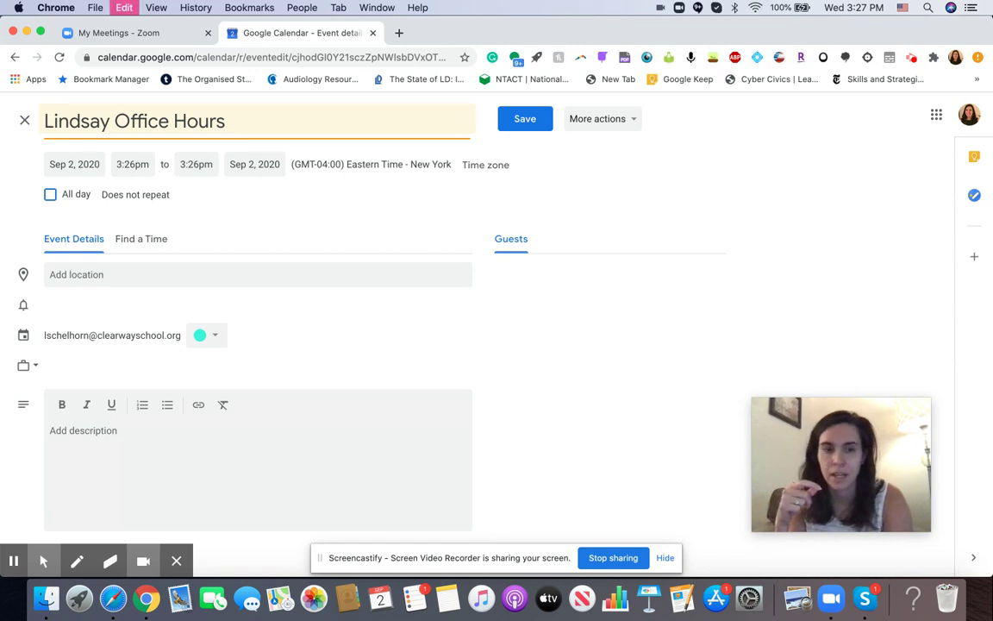
pyautogui.click(80, 275)
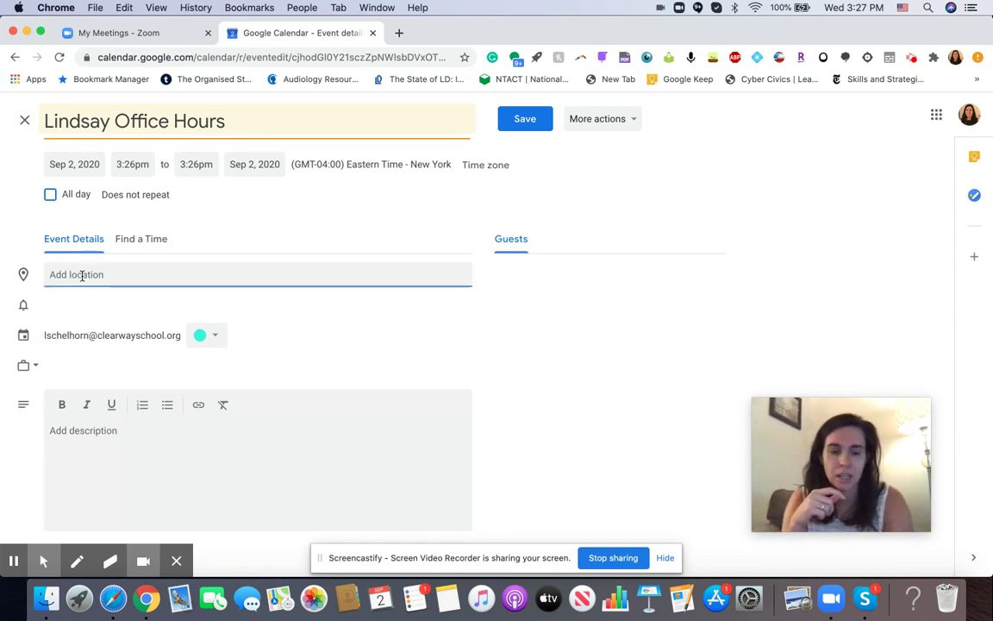
pyautogui.press('super+v')
pyautogui.click(430, 337)
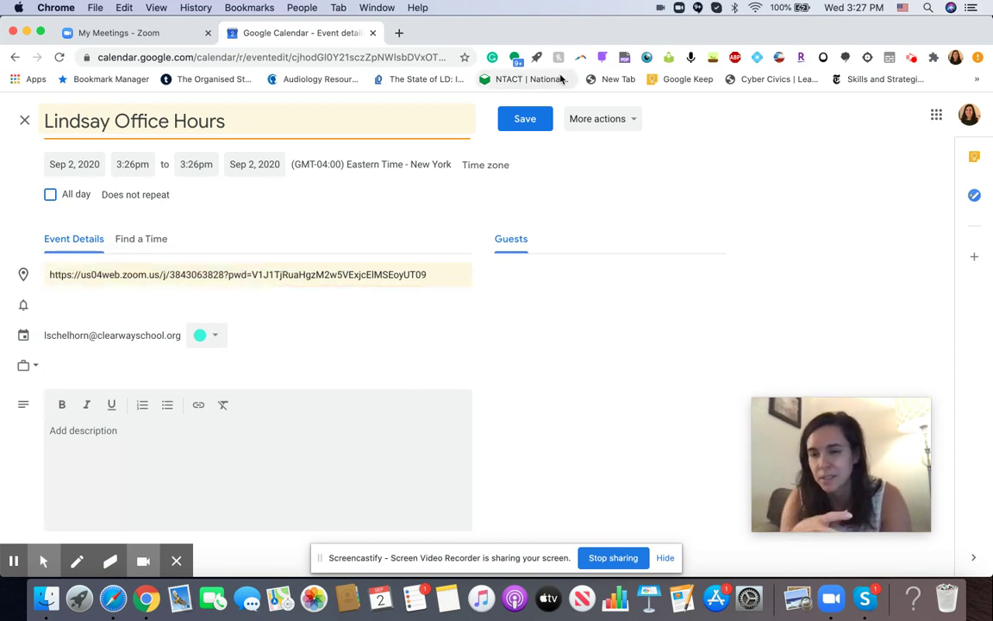
# Close the Google Calendar office hours event and discard its unsaved changes.
pyautogui.click(373, 33)
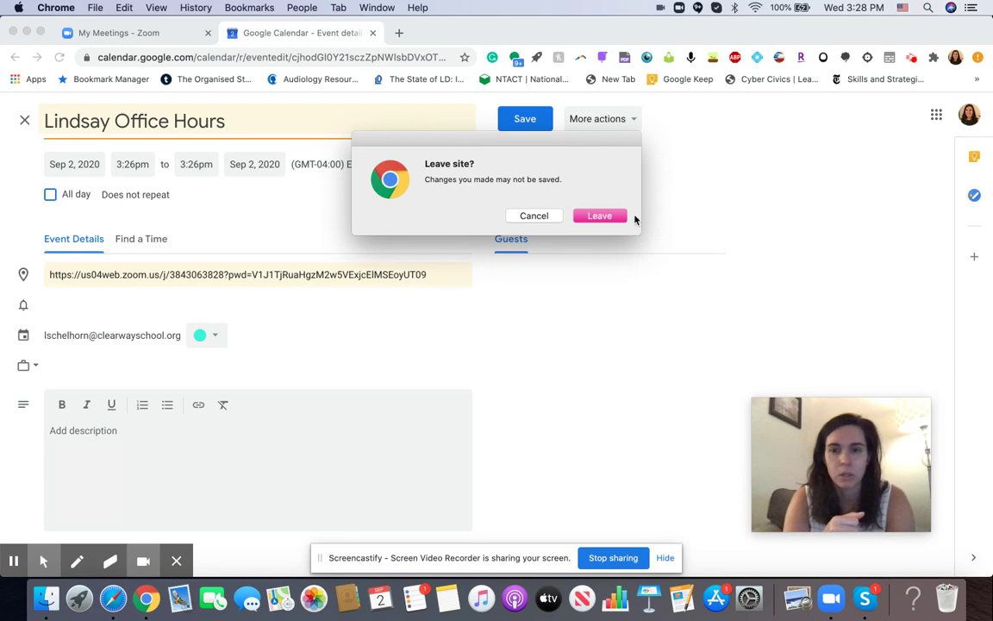
pyautogui.click(610, 216)
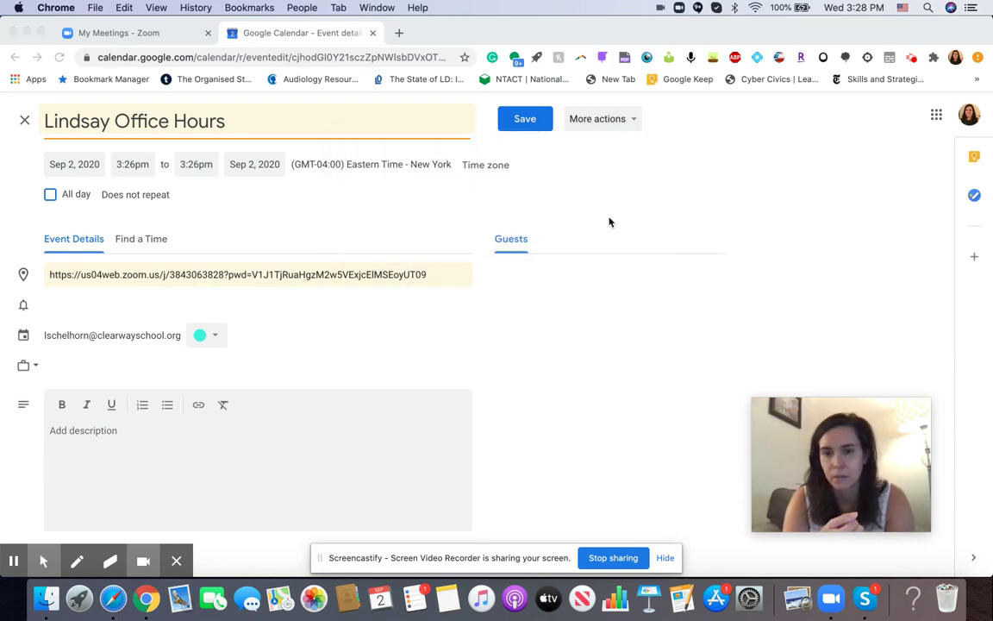
# View the Personal Room's meeting invitation text and close it without copying.
pyautogui.scroll(-2, 370, 345)
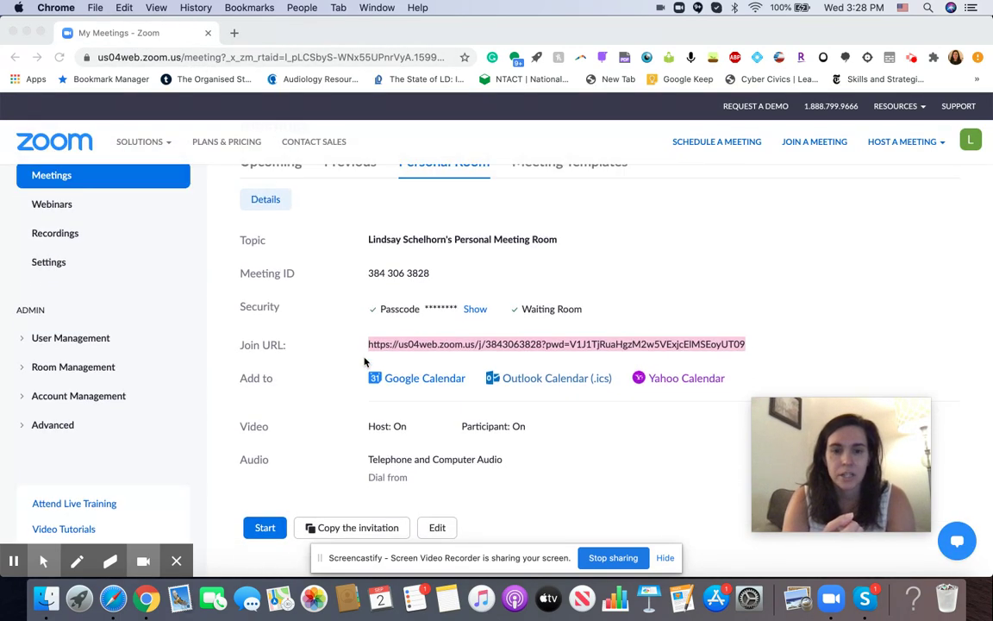
pyautogui.scroll(-1, 370, 349)
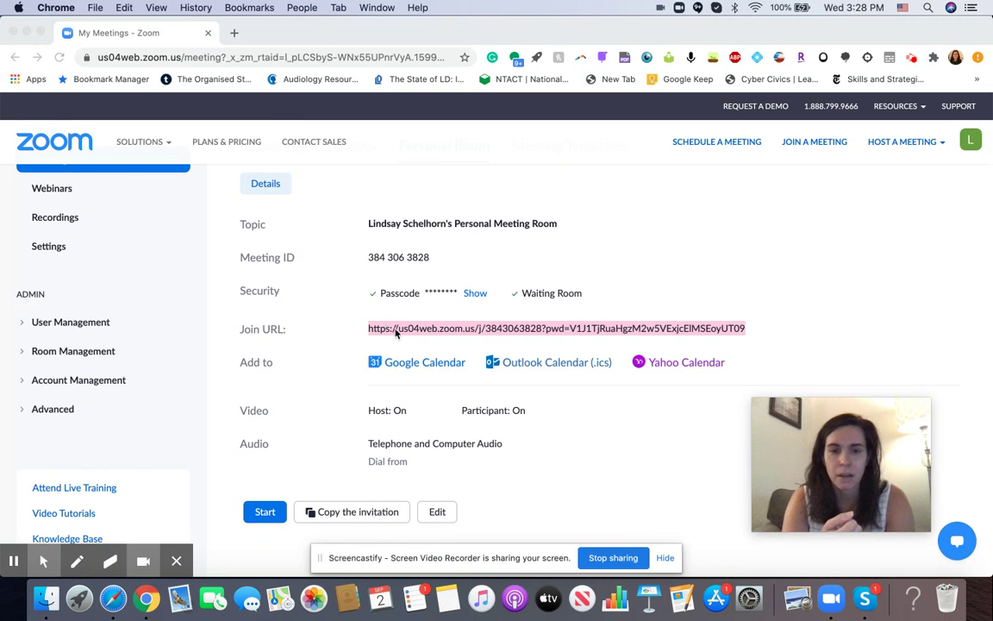
pyautogui.click(362, 513)
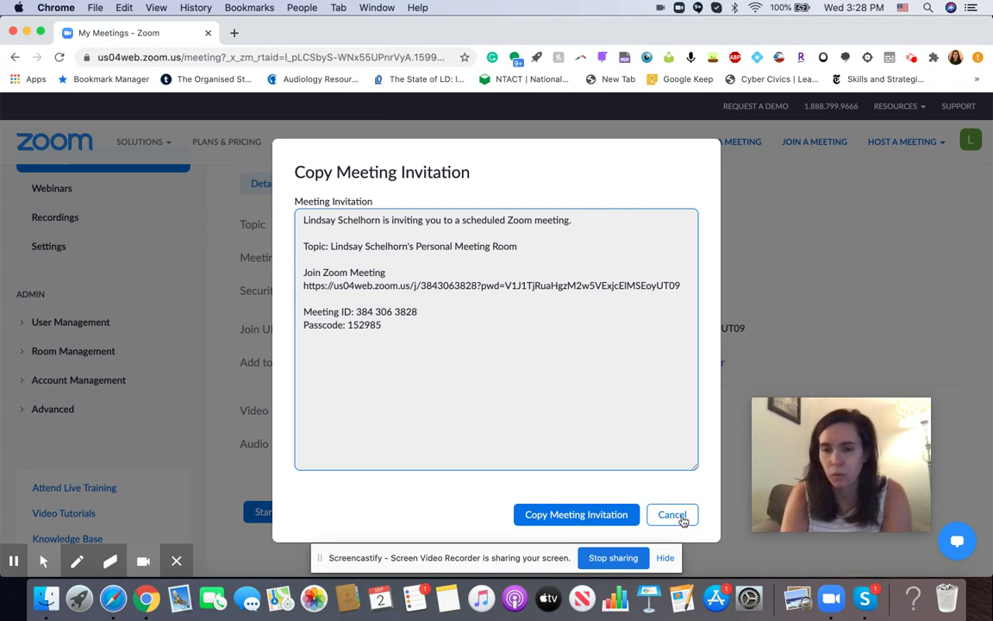
pyautogui.click(683, 521)
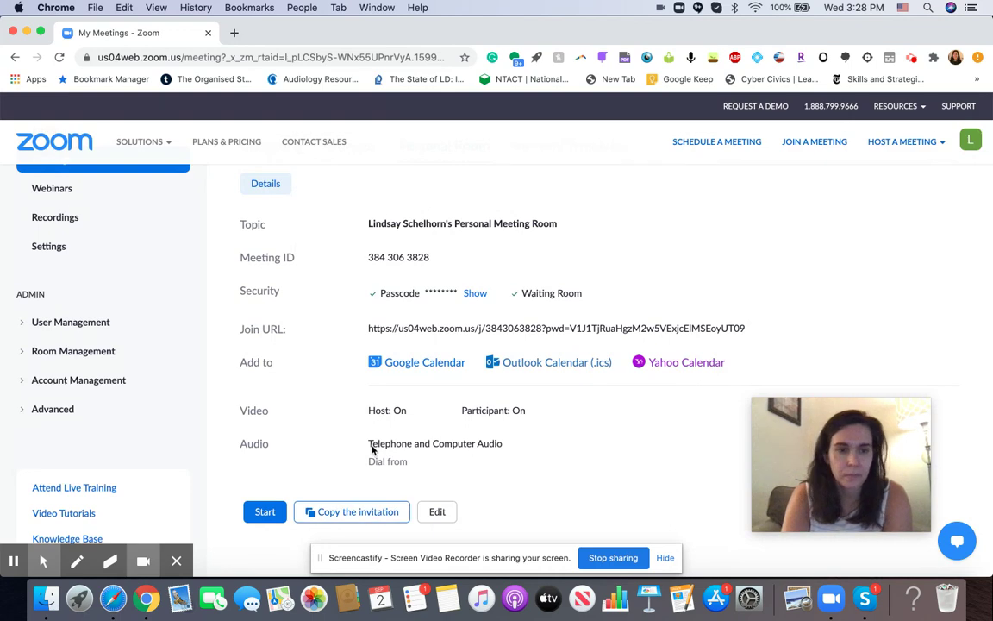
# Open the personal Zoom meeting settings and dismiss both New Features announcements.
pyautogui.scroll(2, 43, 246)
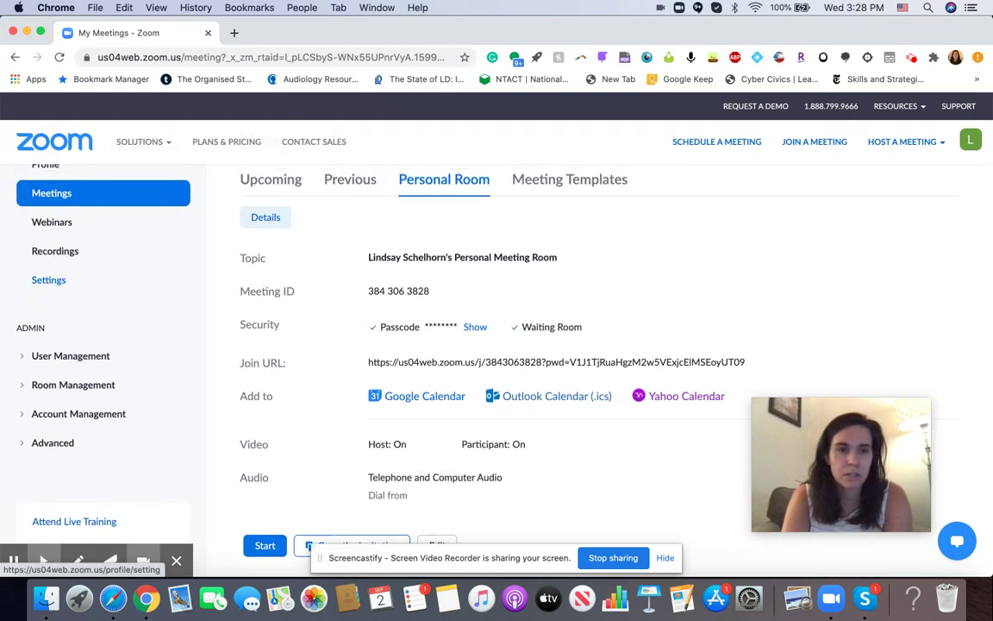
pyautogui.scroll(1, 59, 263)
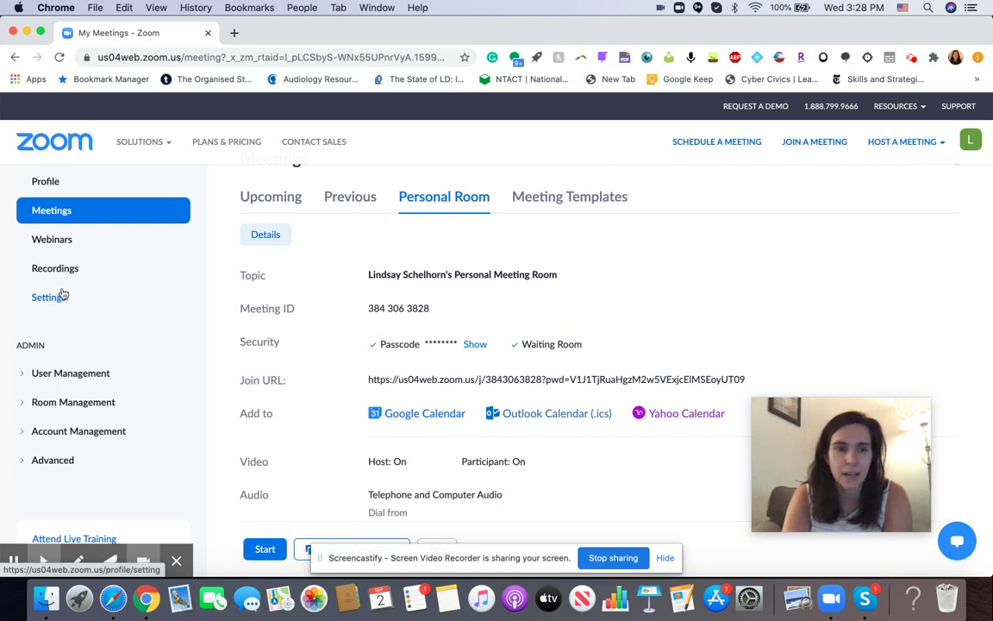
pyautogui.click(49, 297)
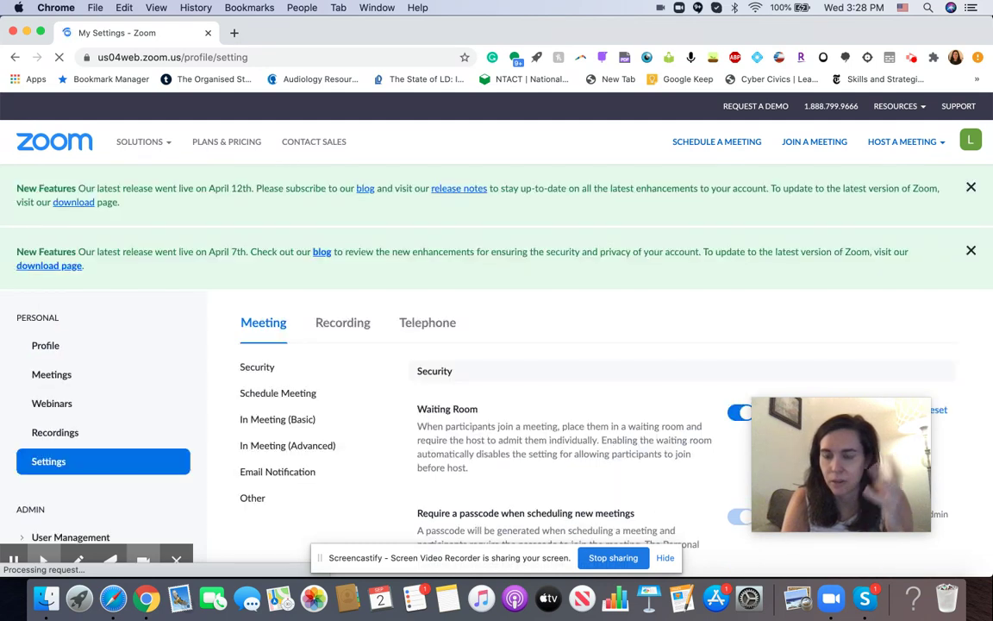
pyautogui.click(970, 189)
pyautogui.click(970, 191)
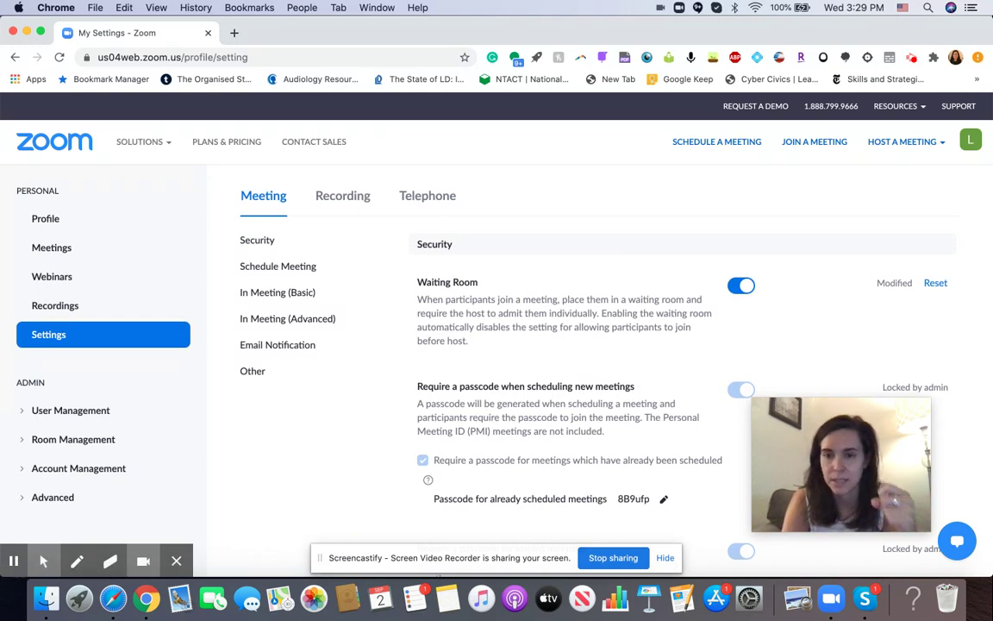
# Review the Security and Schedule Meeting settings, including the waiting room, passcode requirements, one-click join, and host and participant video.
pyautogui.moveTo(826, 435); pyautogui.dragTo(279, 438)
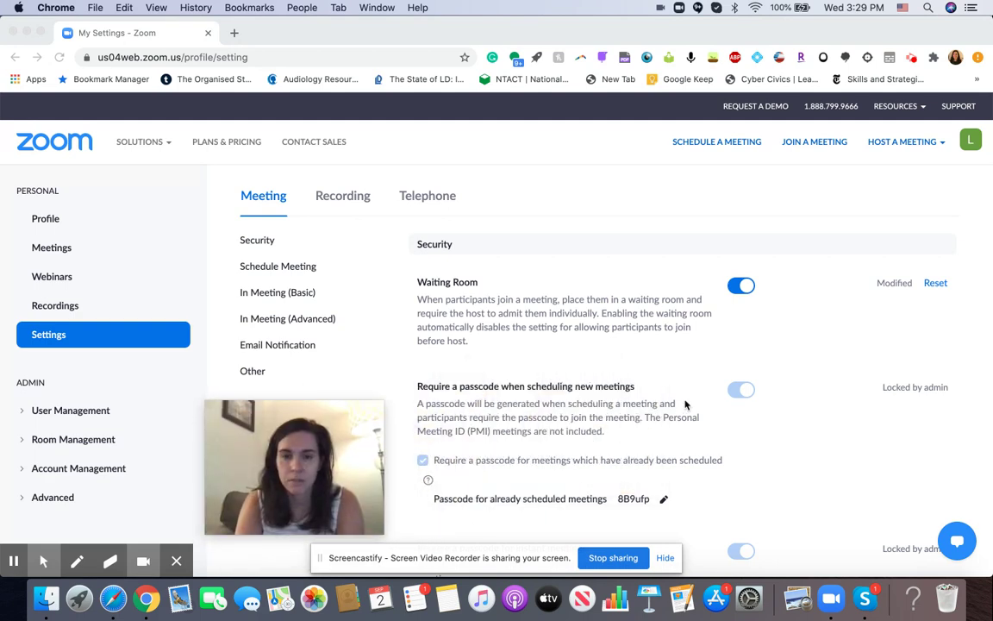
pyautogui.scroll(-1, 575, 405)
pyautogui.scroll(-5, 576, 405)
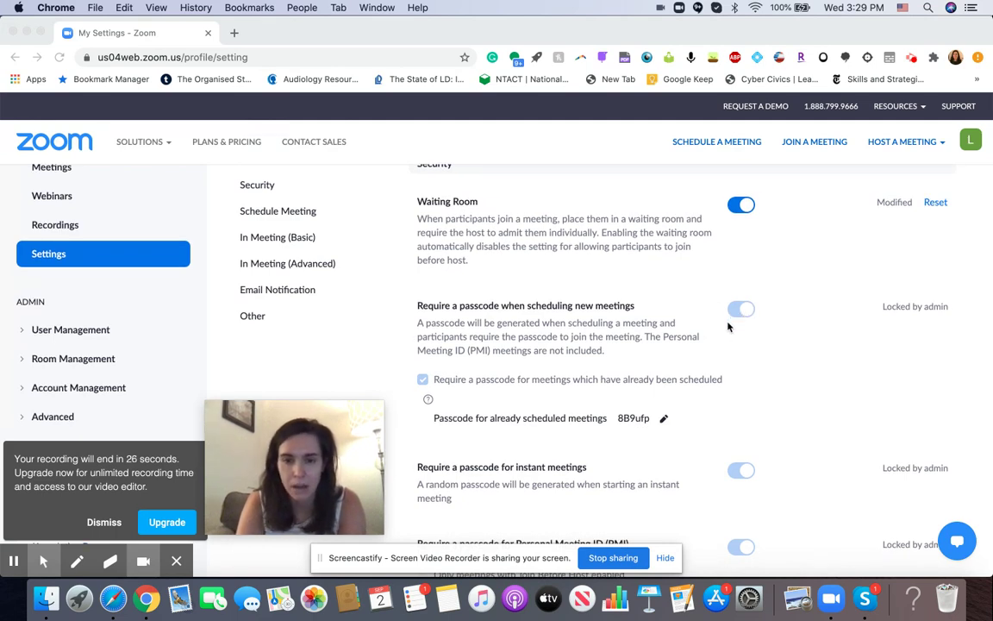
pyautogui.scroll(-5, 728, 323)
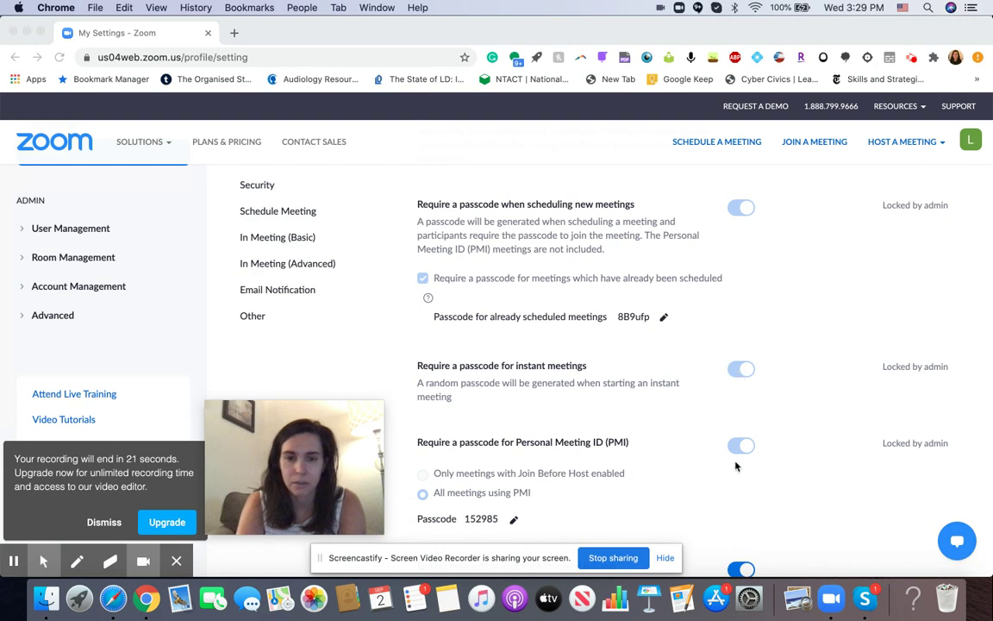
pyautogui.scroll(-1, 735, 465)
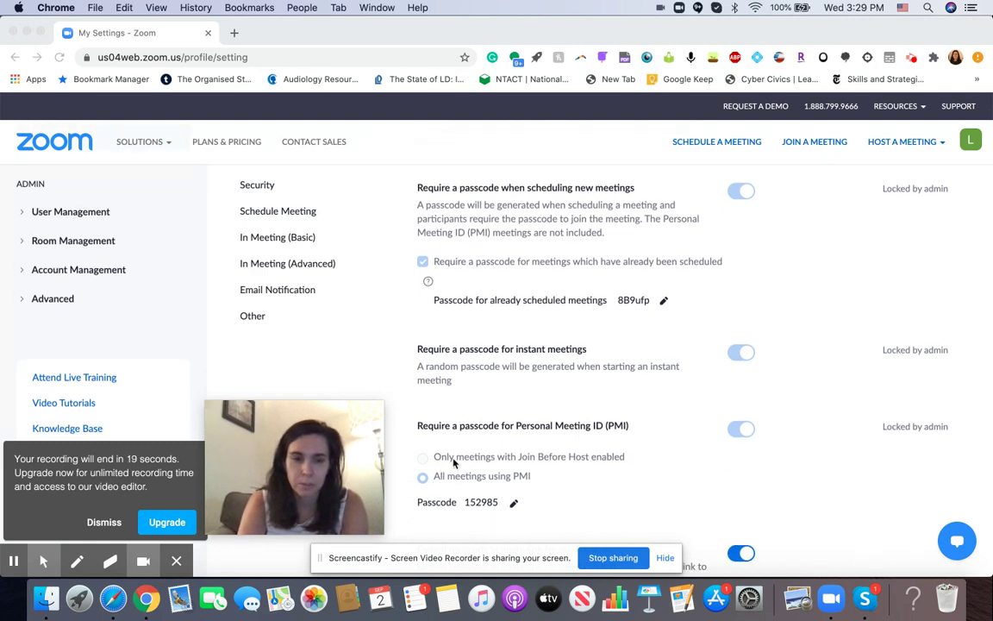
pyautogui.scroll(-5, 488, 514)
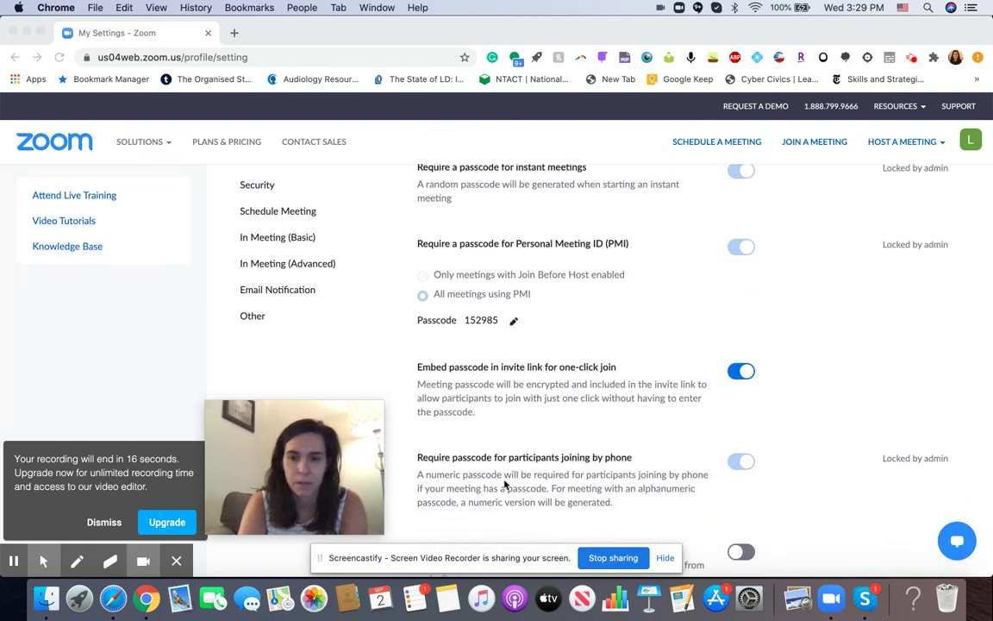
pyautogui.scroll(-4, 506, 483)
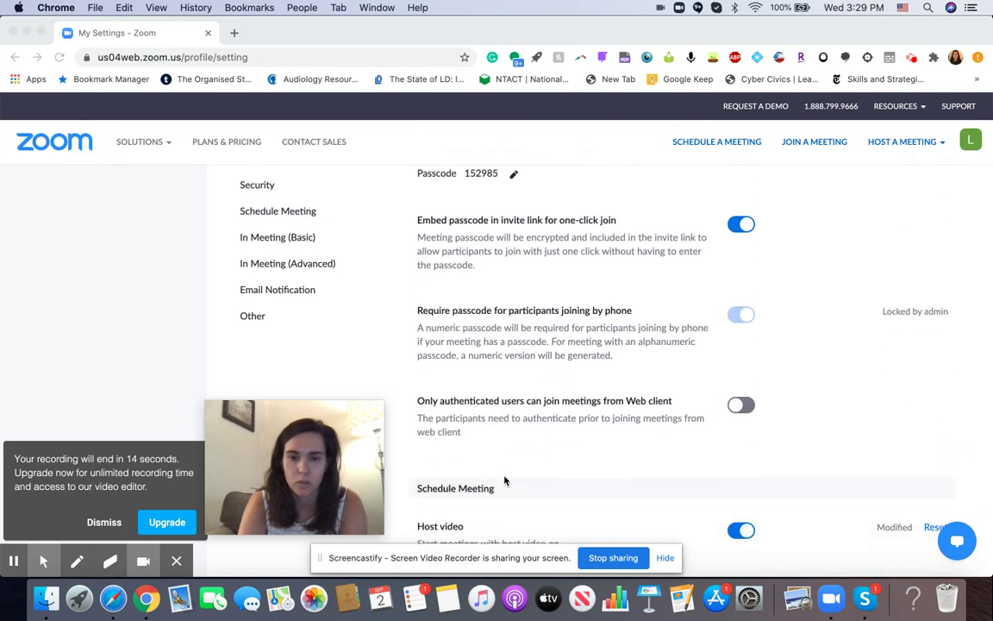
pyautogui.scroll(-4, 505, 481)
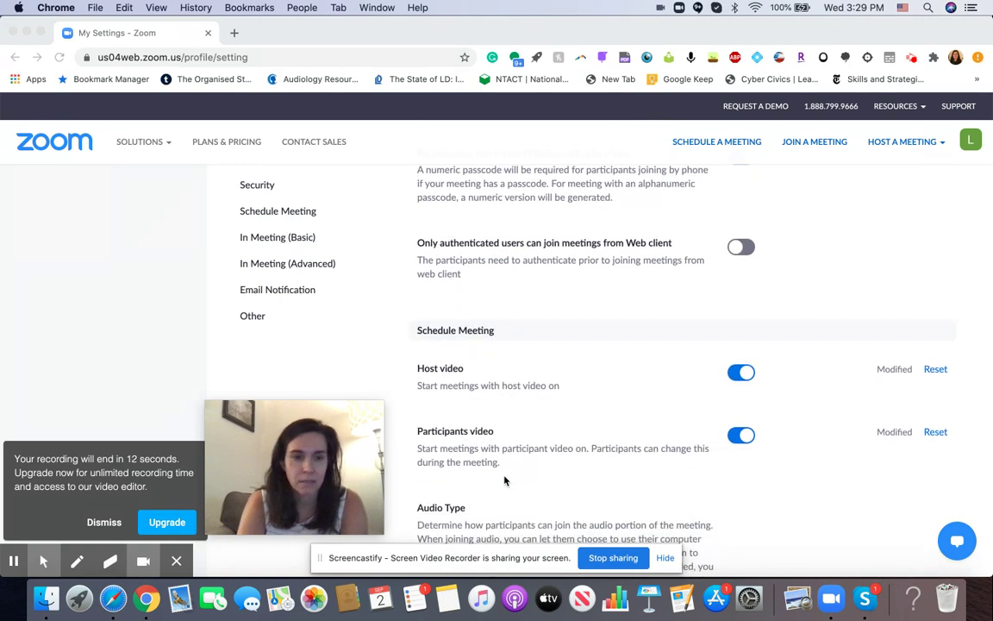
pyautogui.scroll(-2, 506, 487)
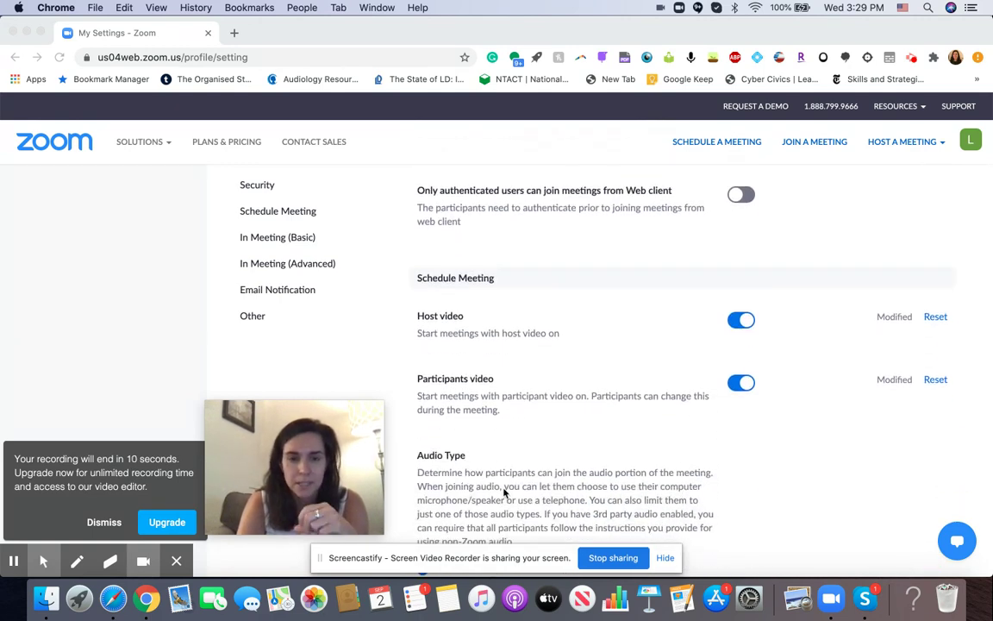